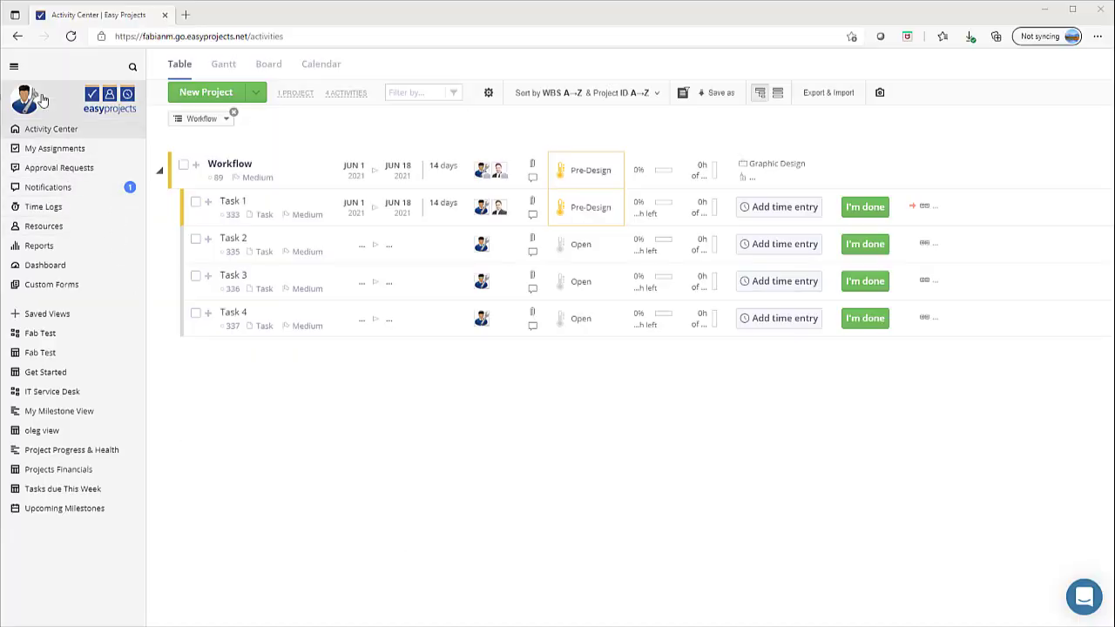
# Add a blank workflow under Company Settings > Workflows, then review Graphic Design's six statuses.
pyautogui.click(41, 100)
pyautogui.click(52, 156)
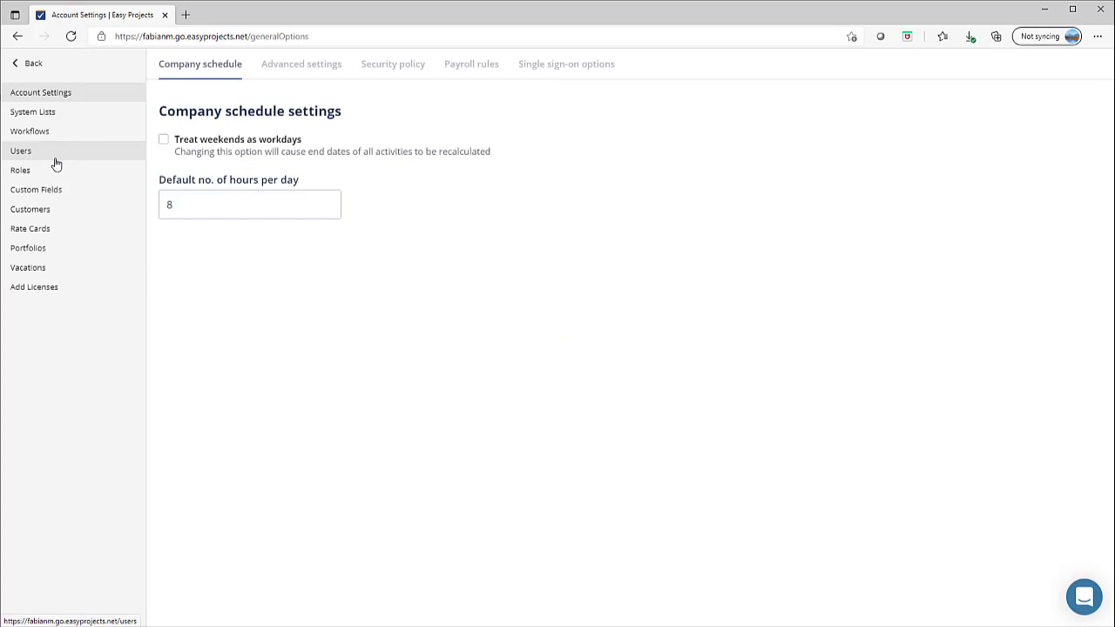
pyautogui.click(52, 136)
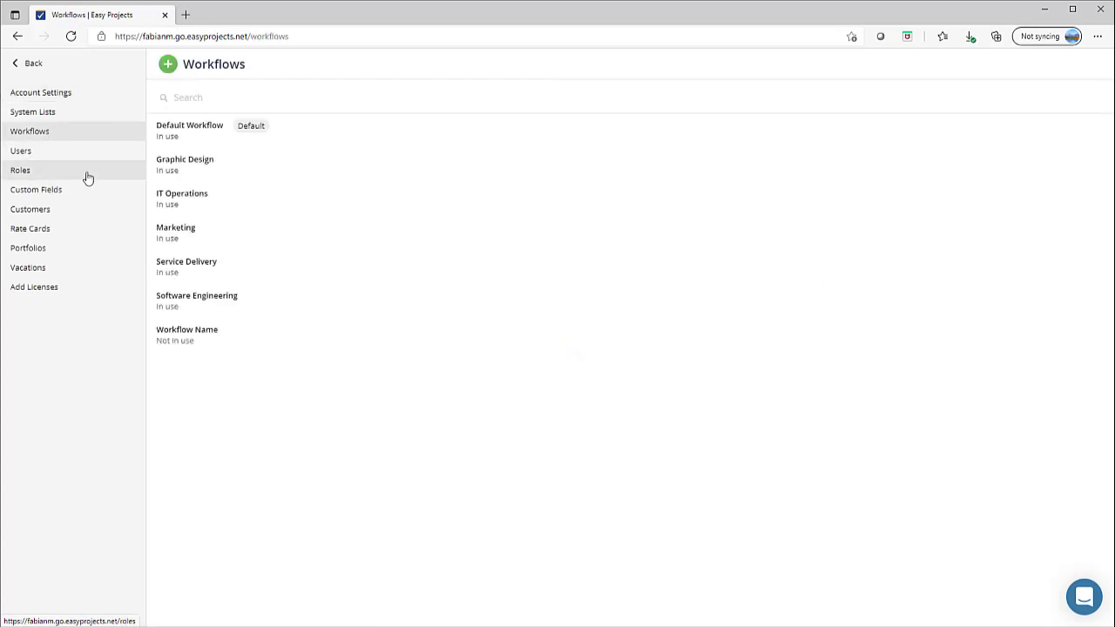
pyautogui.click(167, 63)
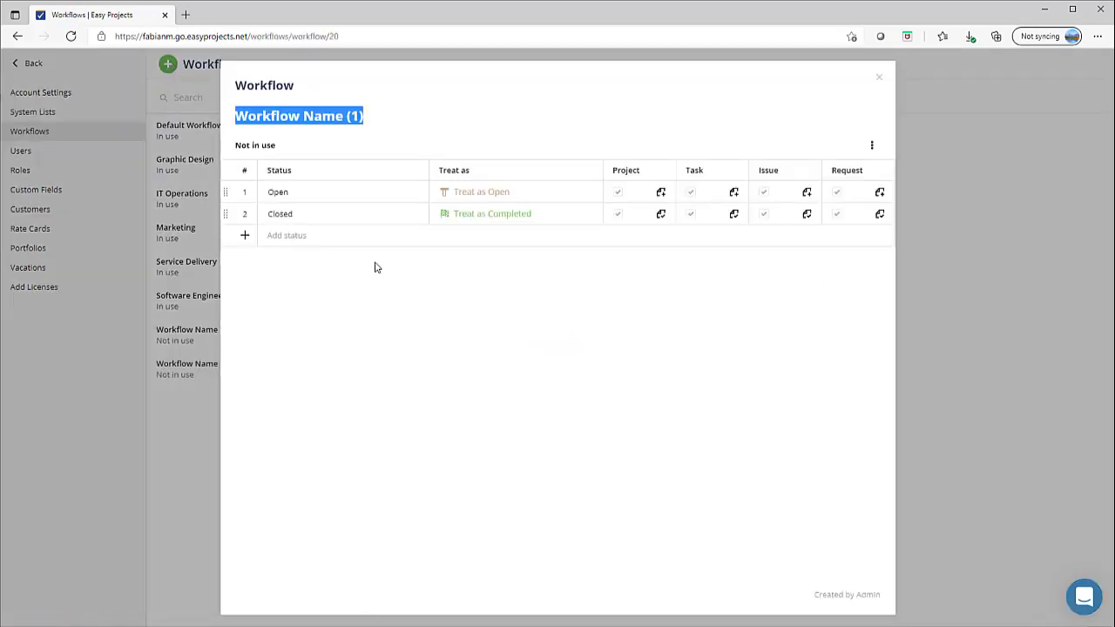
pyautogui.click(878, 77)
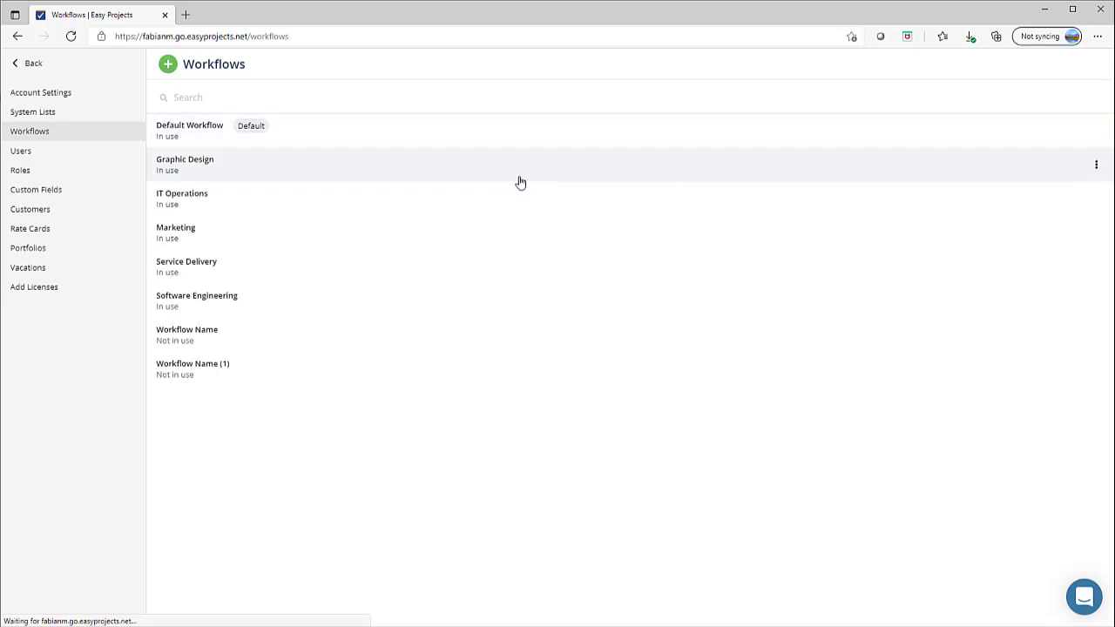
pyautogui.click(202, 166)
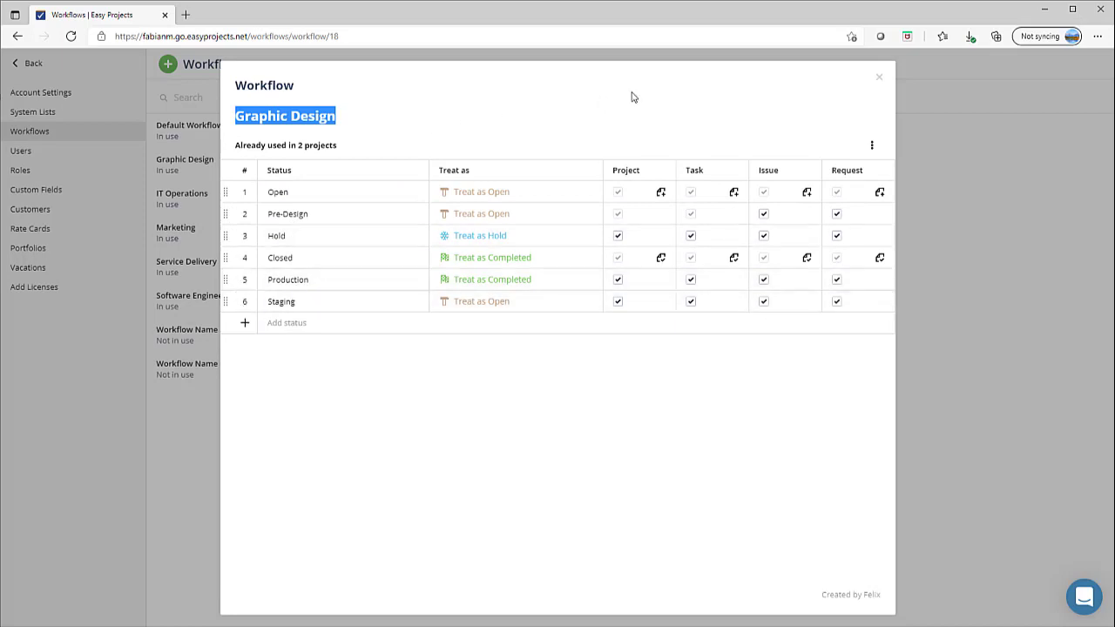
pyautogui.click(878, 78)
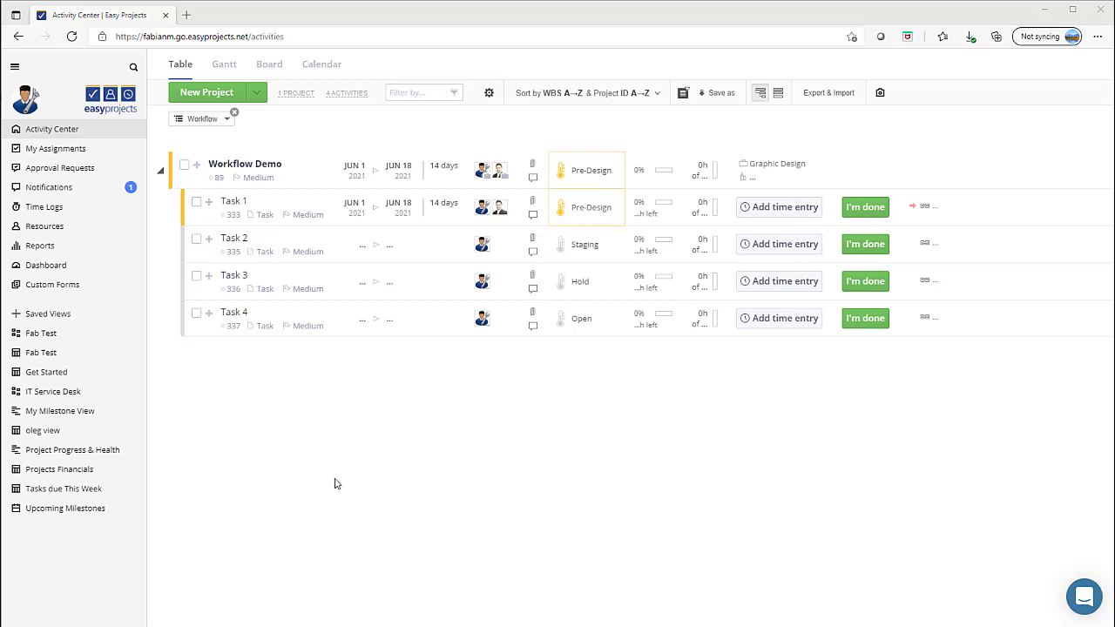
pyautogui.click(245, 168)
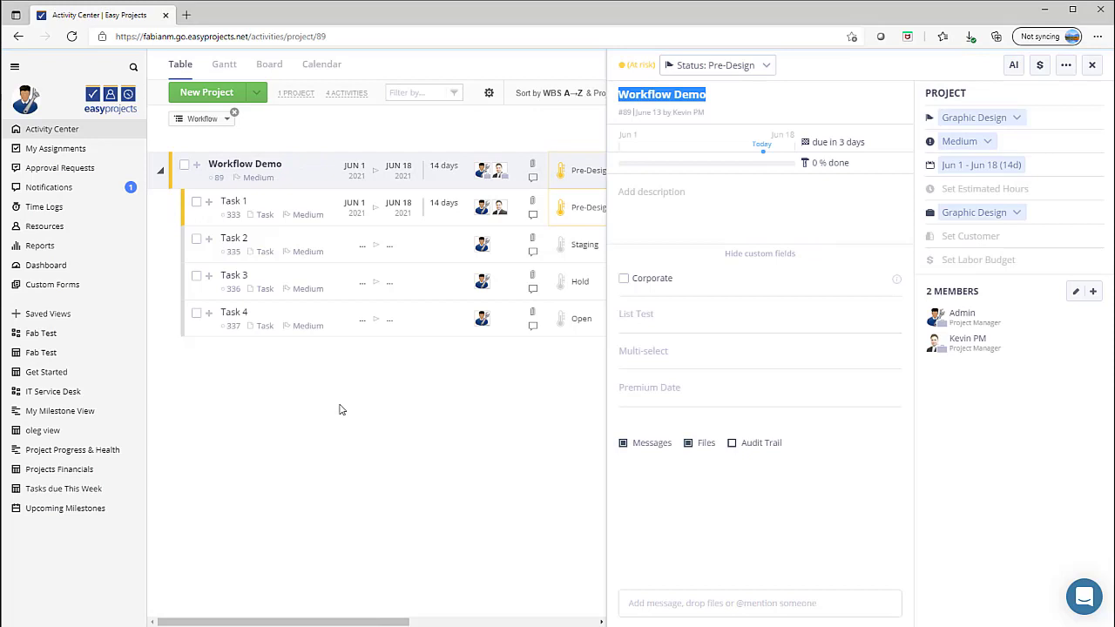
pyautogui.click(966, 119)
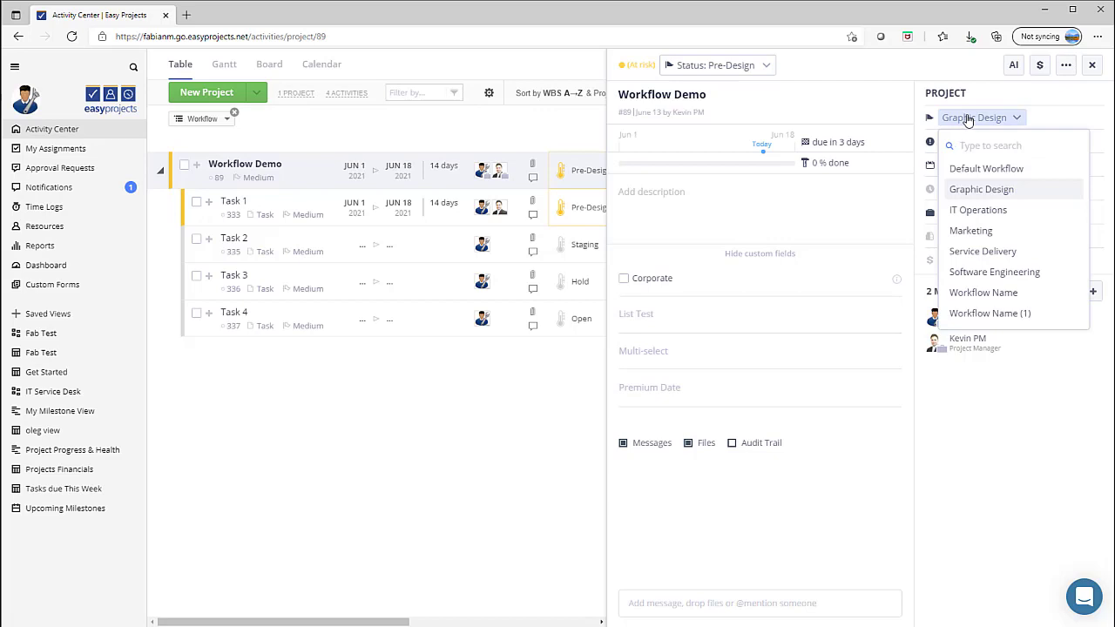
pyautogui.click(1046, 122)
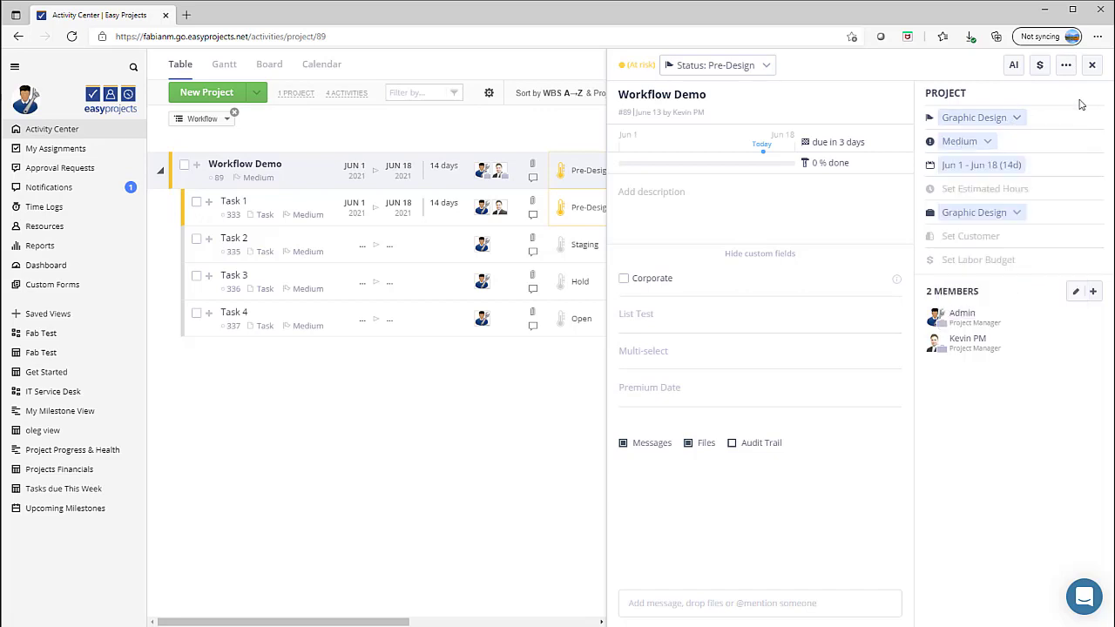
# Leave the project at Pre-Design and Task 1 unchanged, then switch the activities to the Board view.
pyautogui.click(1091, 65)
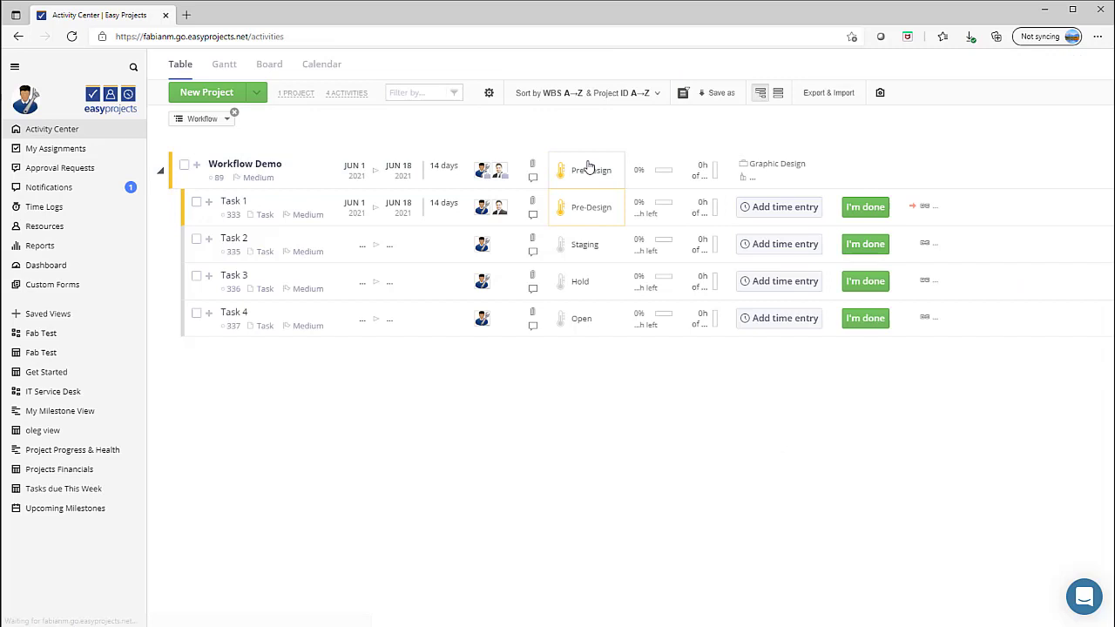
pyautogui.click(600, 170)
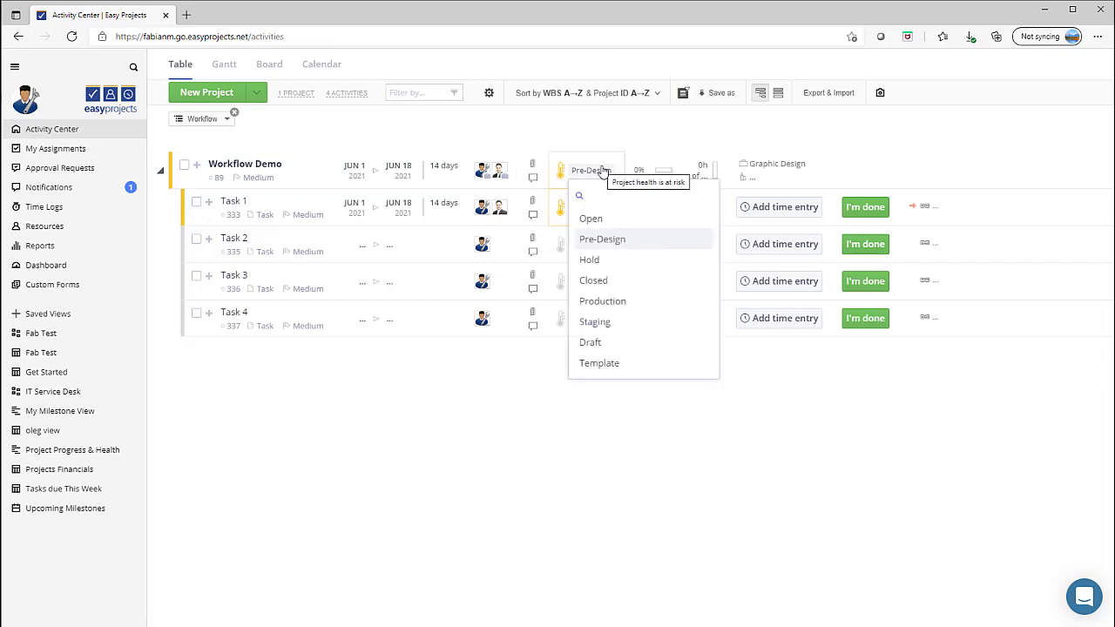
pyautogui.click(607, 239)
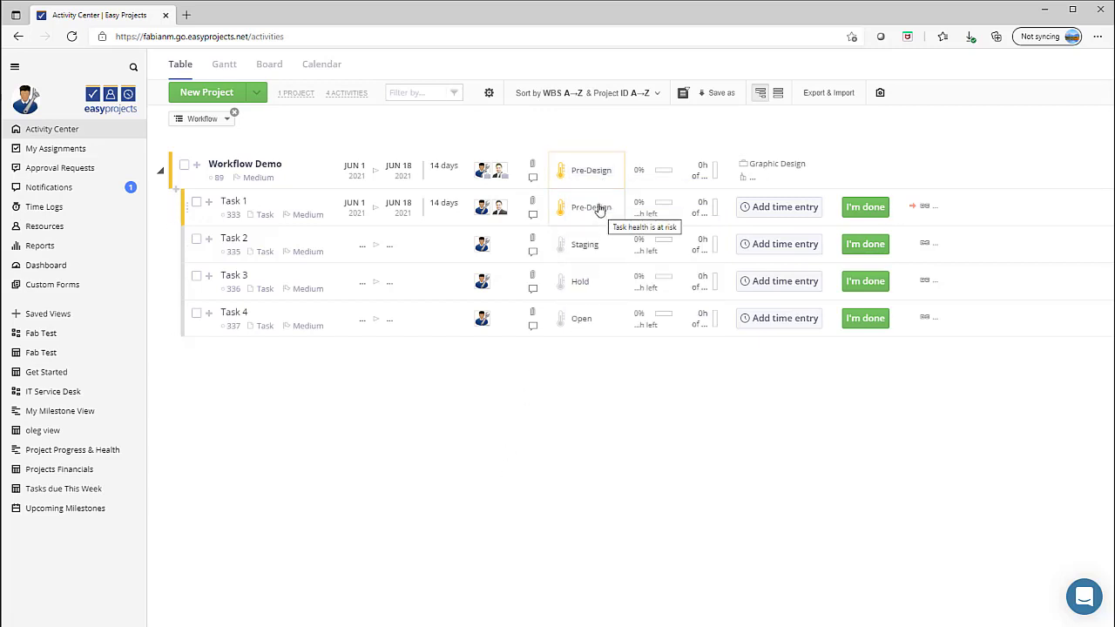
pyautogui.click(599, 210)
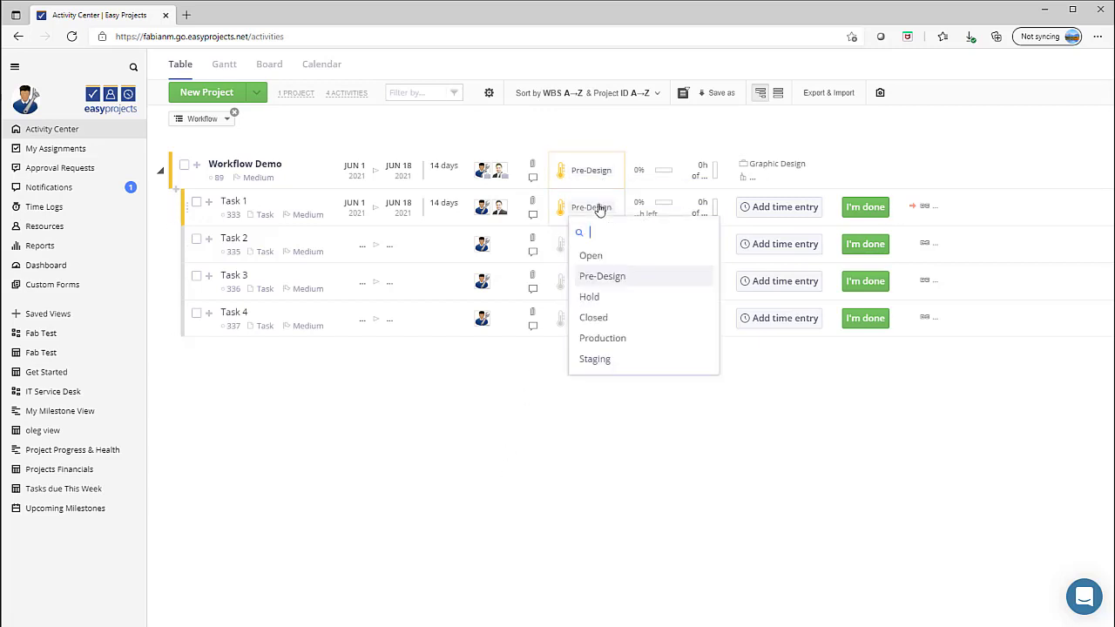
pyautogui.click(514, 438)
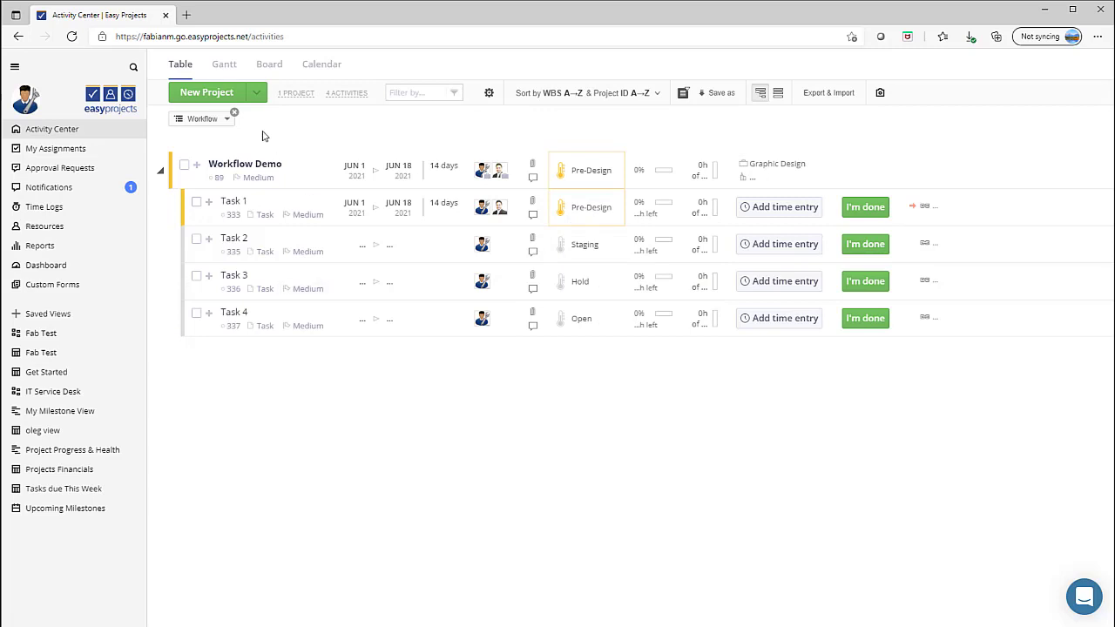
pyautogui.click(269, 65)
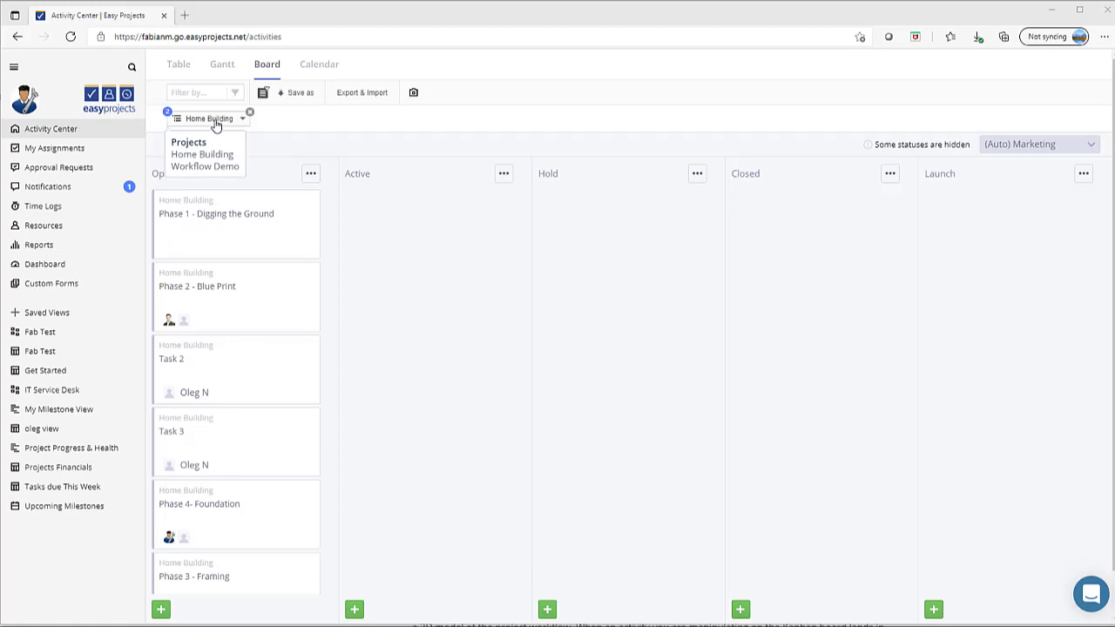
# Check the board's project filter, which covers ABC Demo and Workflow Demo.
pyautogui.click(214, 120)
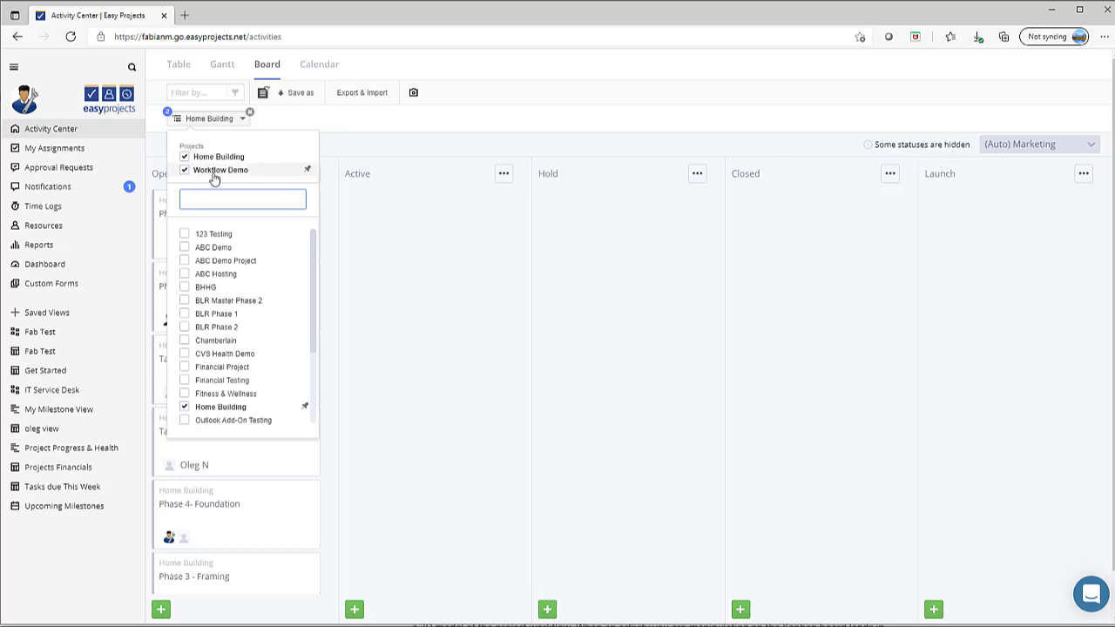
pyautogui.click(393, 258)
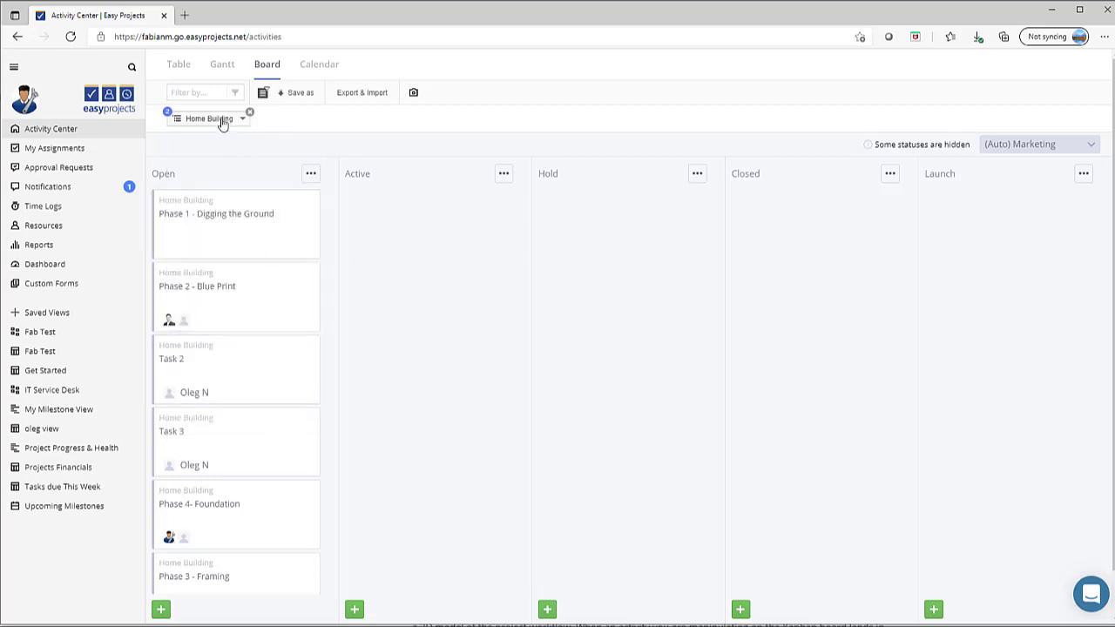
pyautogui.moveTo(222, 123)
pyautogui.moveTo(871, 149)
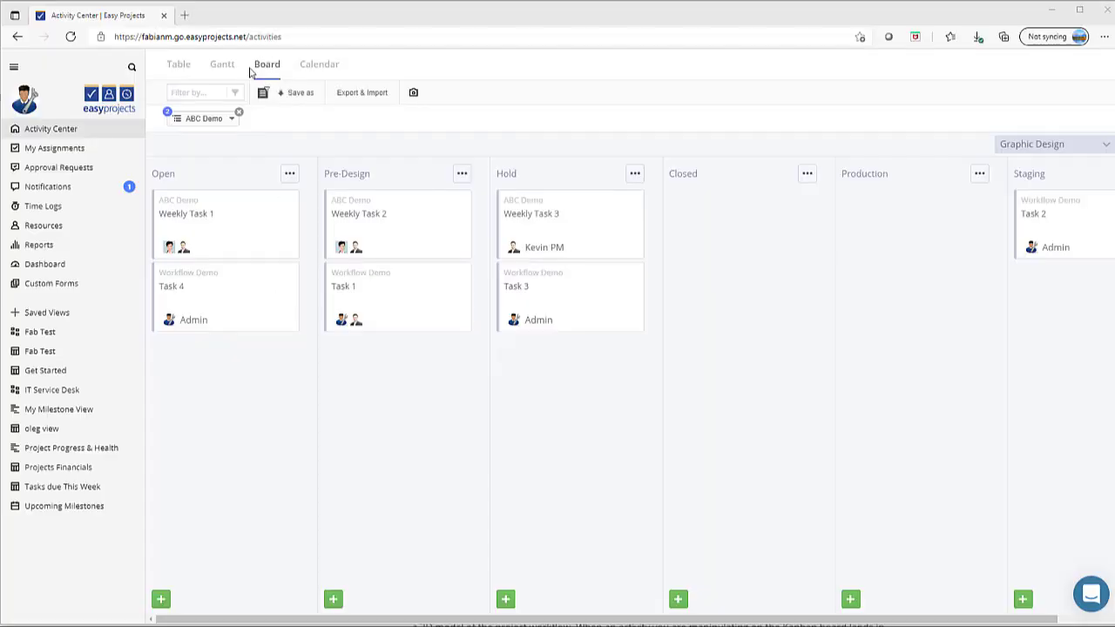
# Save the ABC Demo and Workflow Demo board with its filters as view 'Graphic Design'.
pyautogui.click(234, 93)
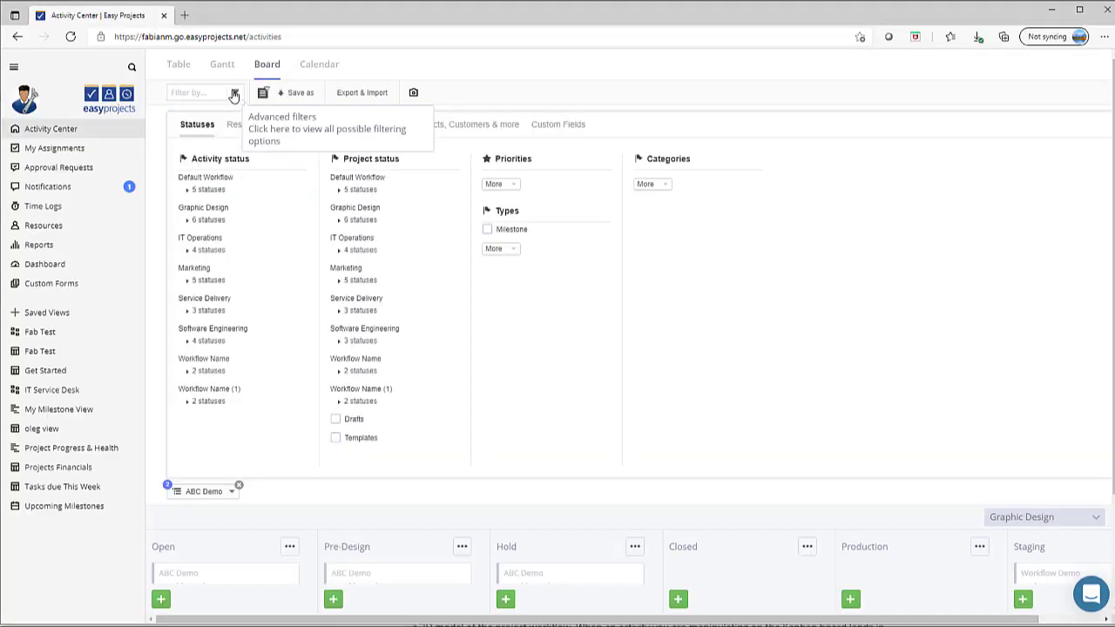
pyautogui.click(465, 126)
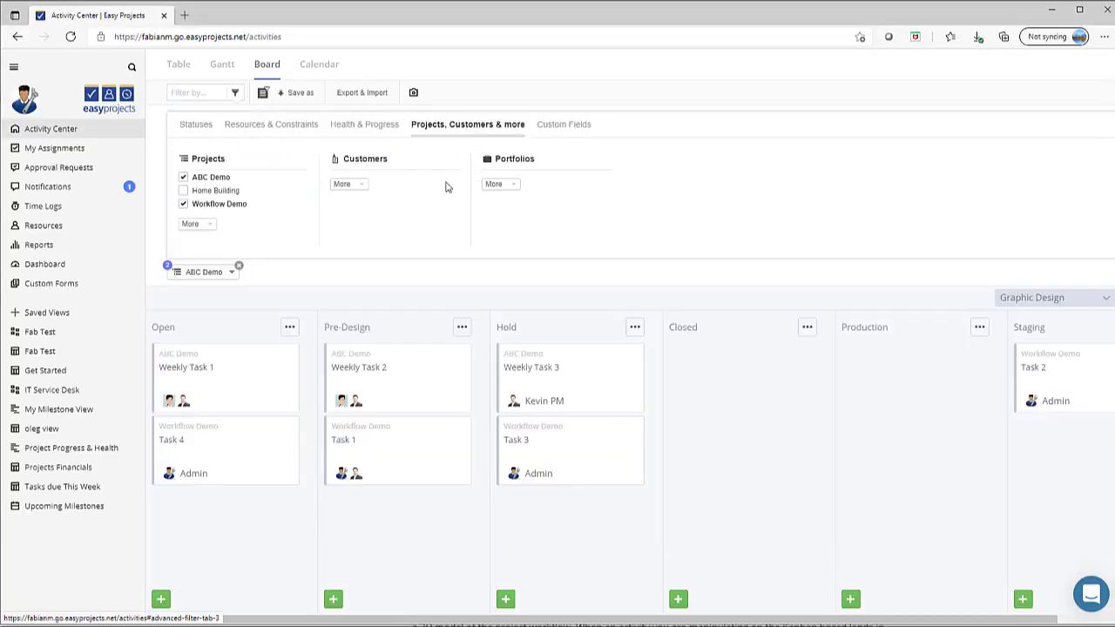
pyautogui.click(300, 96)
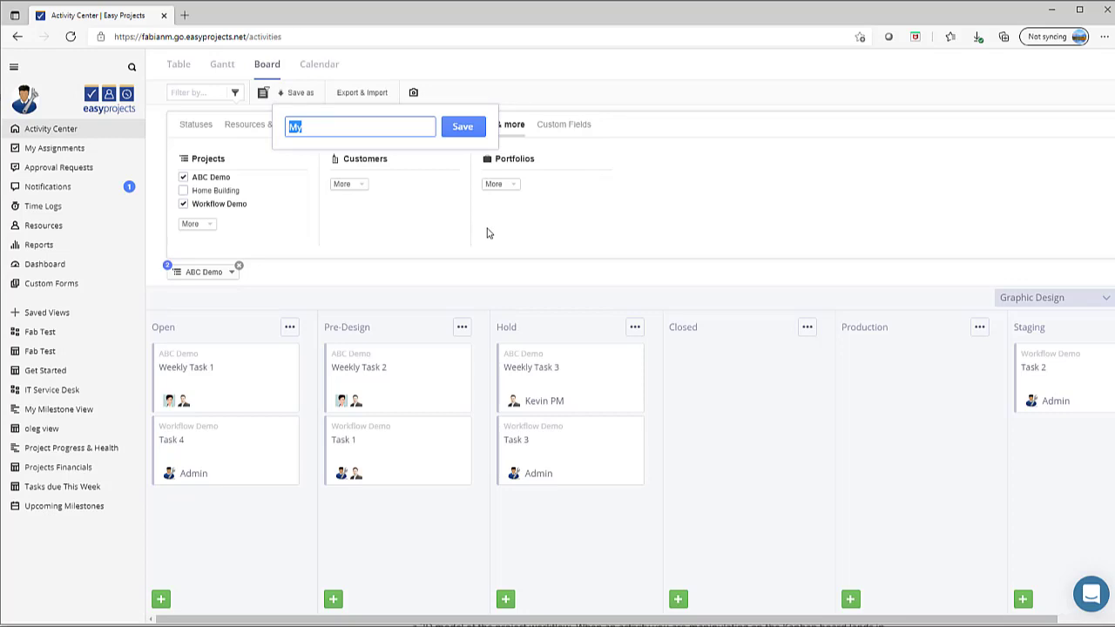
pyautogui.write('Graphic Design')
pyautogui.click(459, 127)
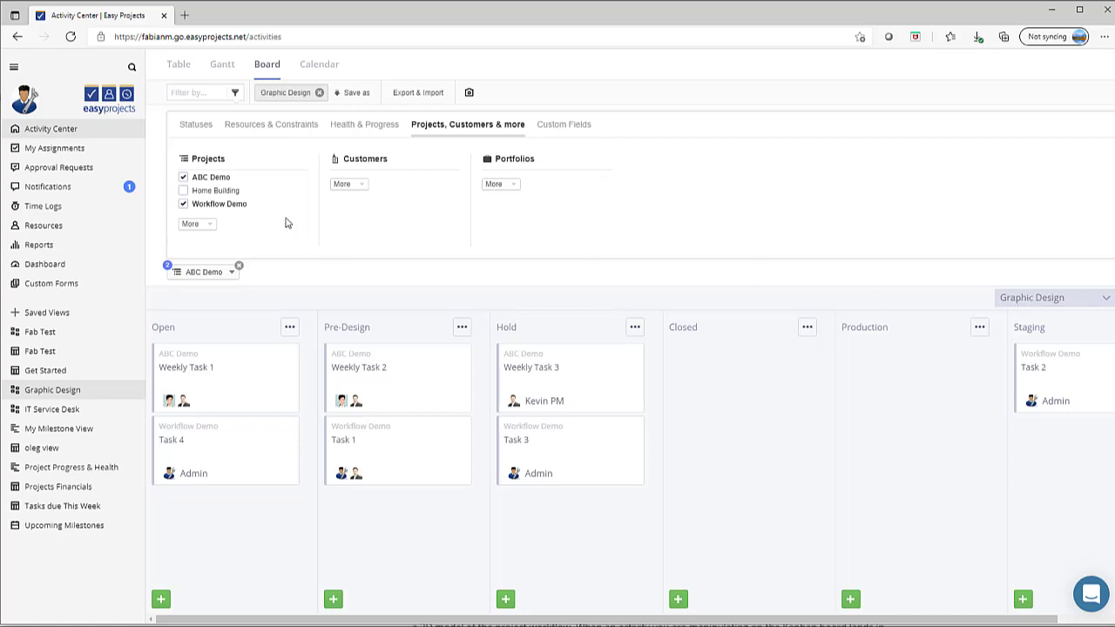
# Add a status filter for Pre-Design from the Graphic Design workflow and return to the board.
pyautogui.click(197, 125)
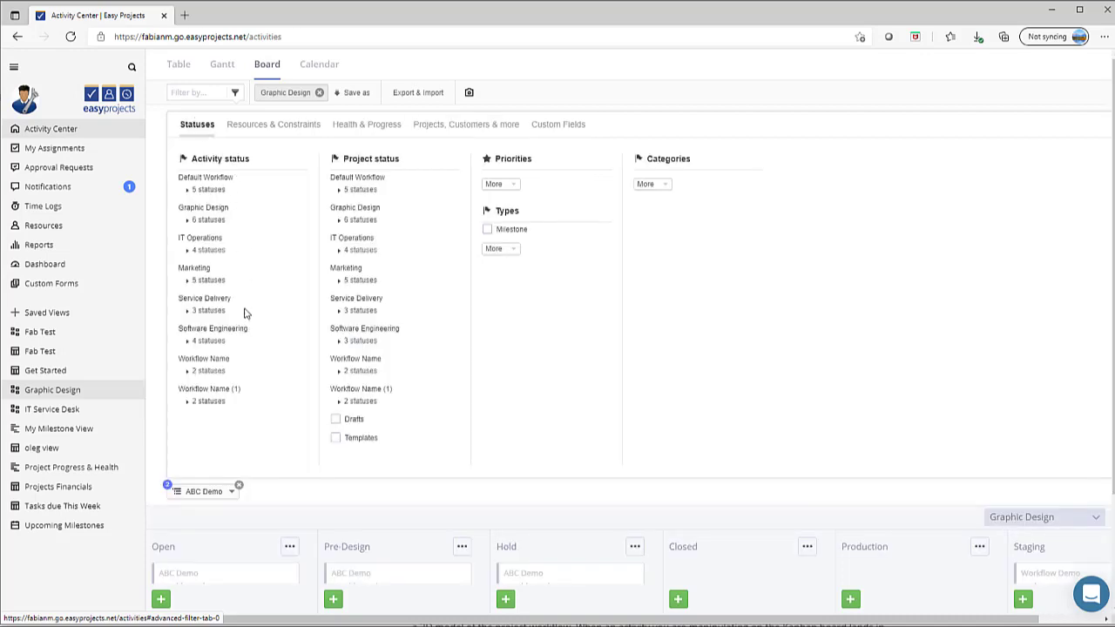
pyautogui.click(188, 225)
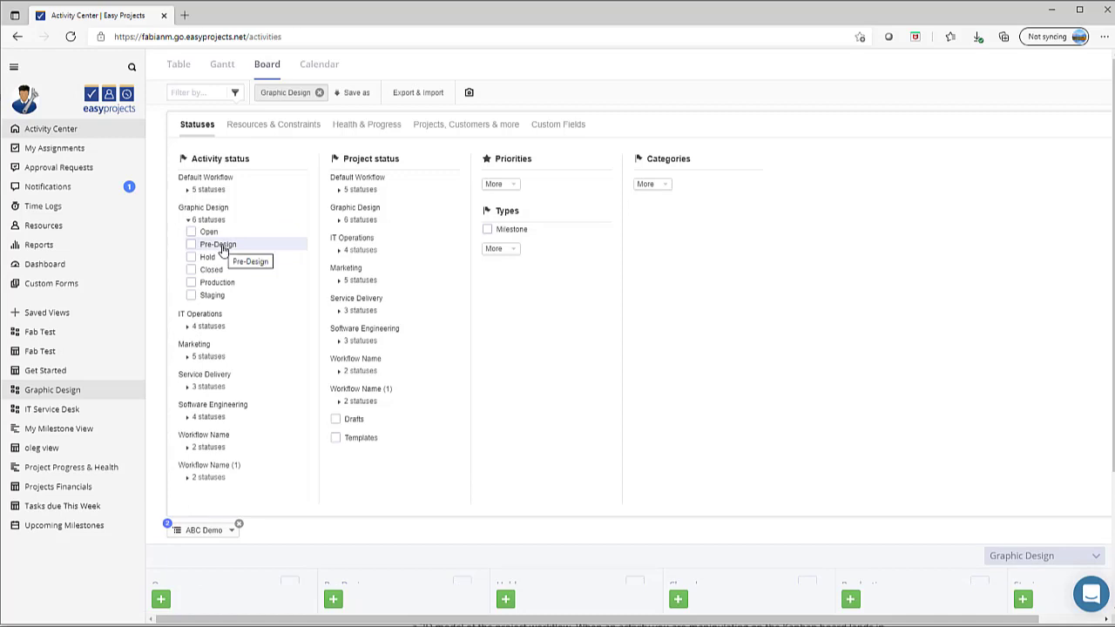
pyautogui.click(221, 247)
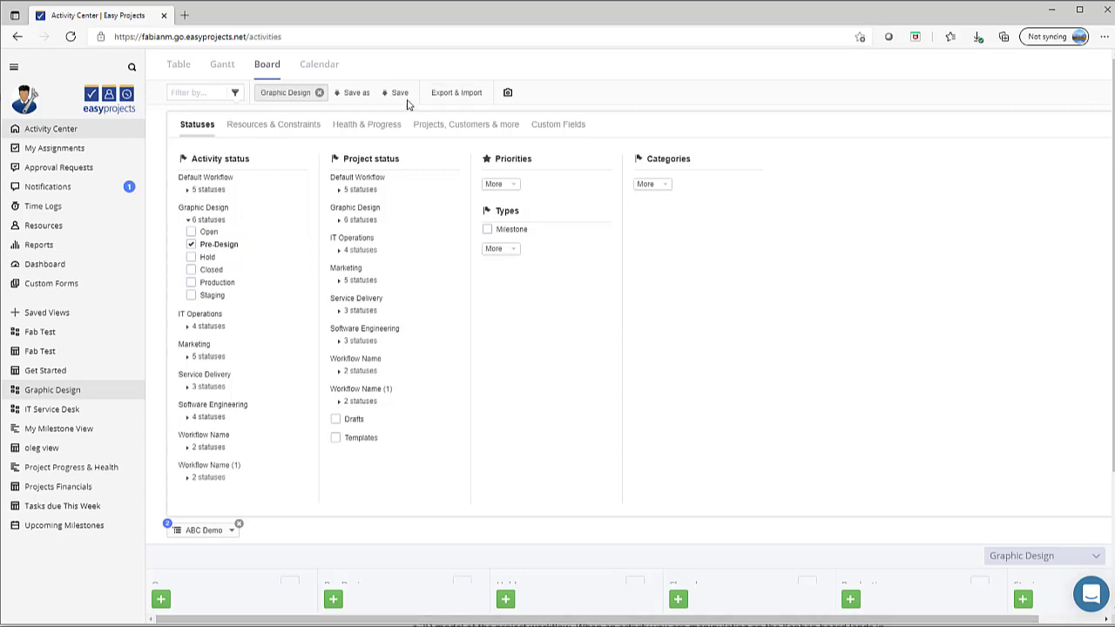
pyautogui.click(242, 96)
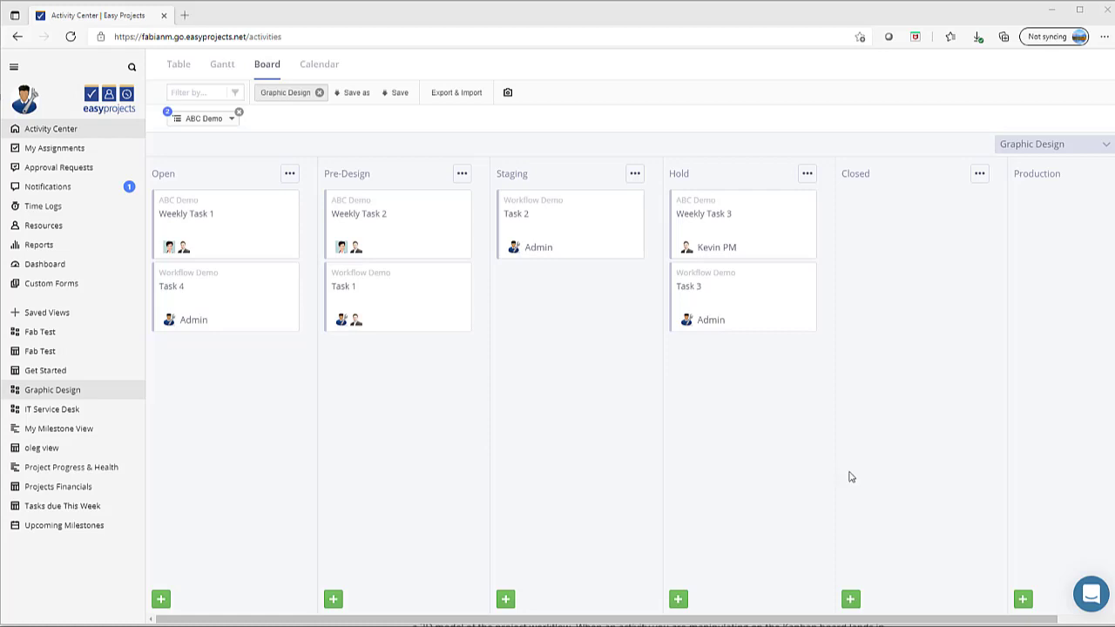
# Hide the Closed column, then restore it to the board from the '+ Status' list.
pyautogui.click(979, 175)
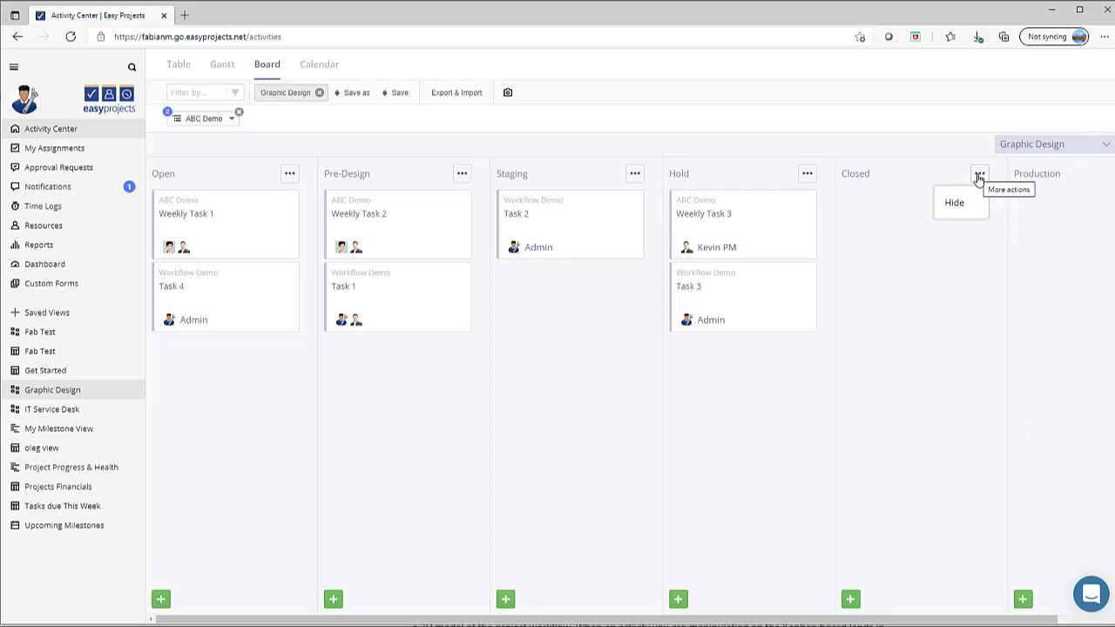
pyautogui.click(972, 208)
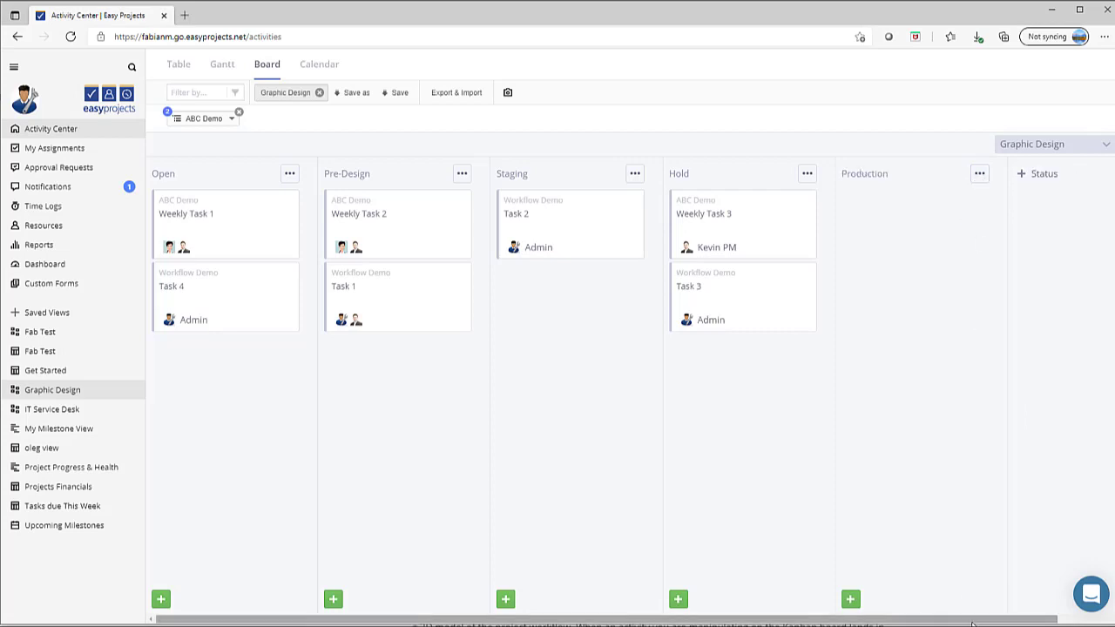
pyautogui.moveTo(972, 624); pyautogui.dragTo(1004, 623)
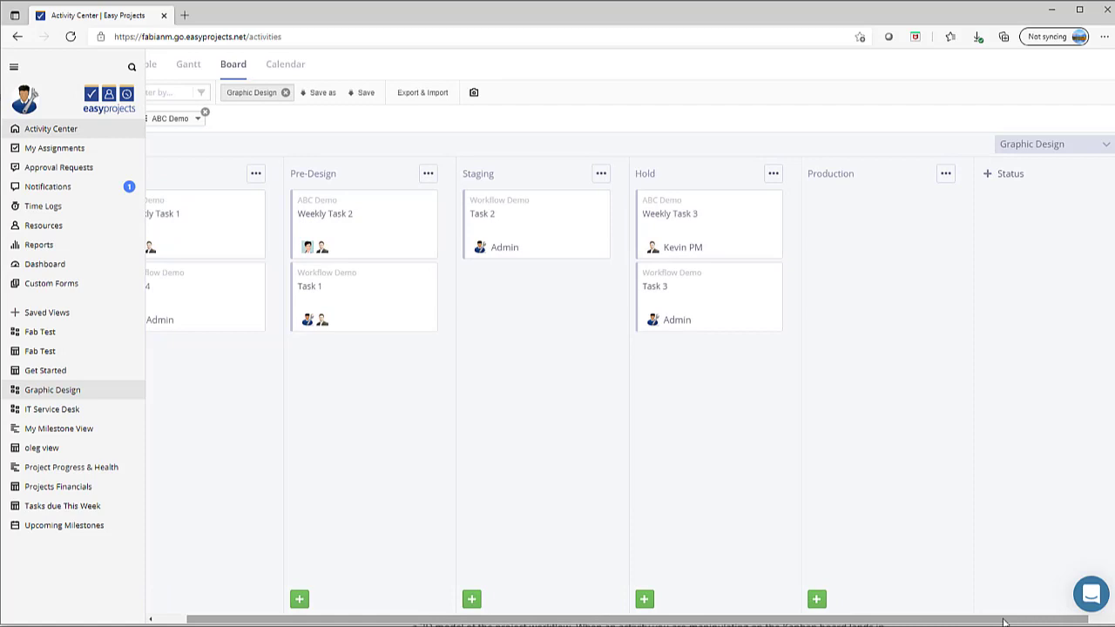
pyautogui.click(1008, 180)
pyautogui.click(1010, 210)
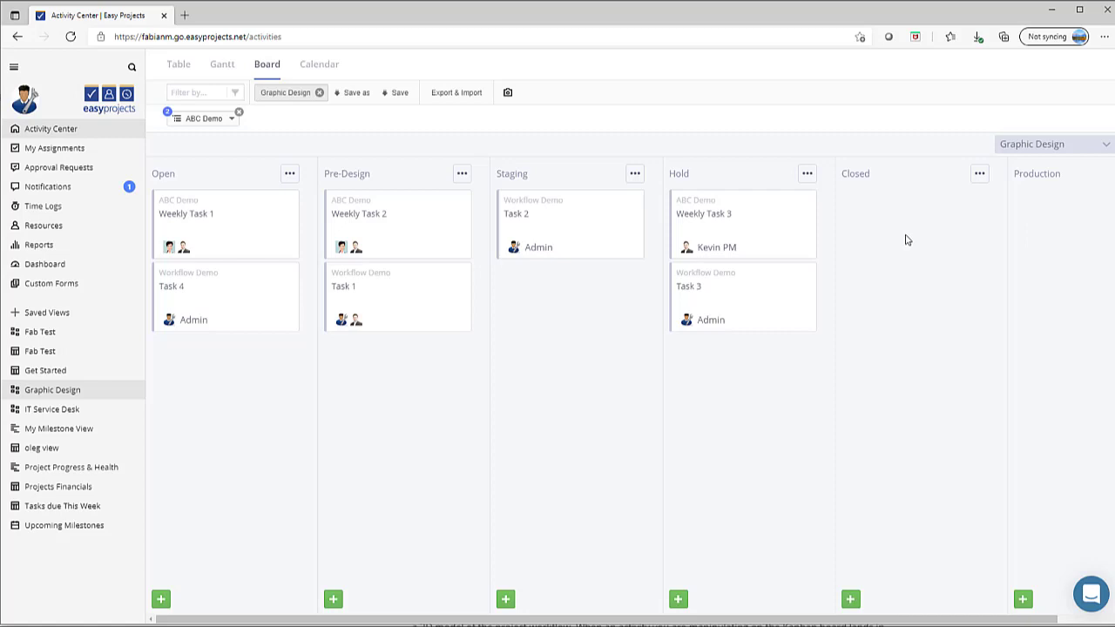
# Open the Graphic Design workflow's statuses in Company Settings and try moving Closed above Hold.
pyautogui.click(94, 111)
pyautogui.click(73, 165)
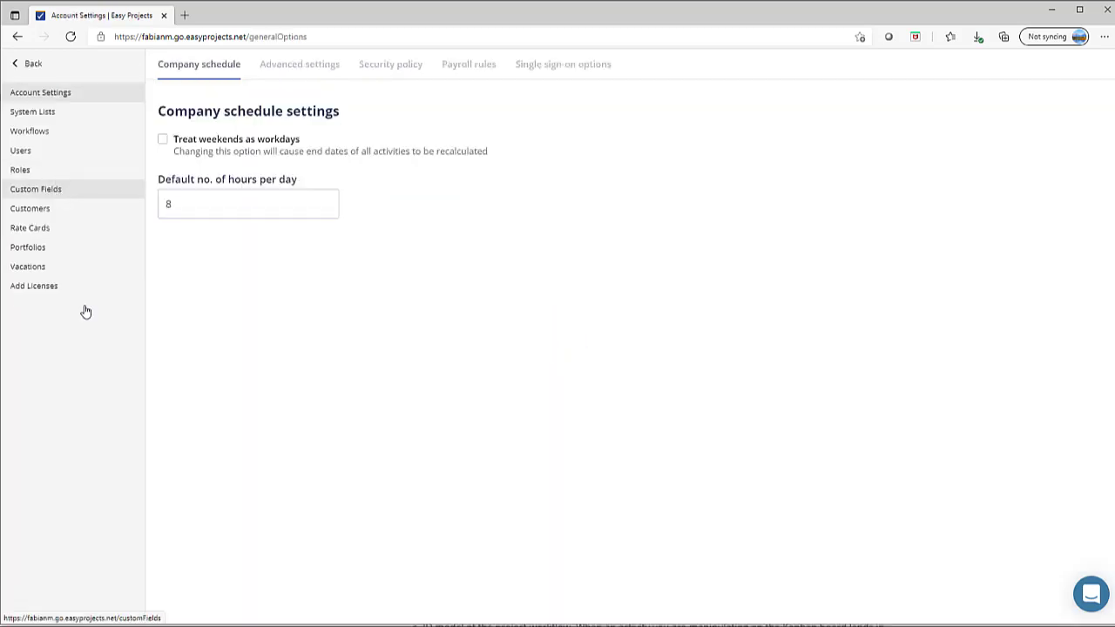
pyautogui.click(49, 137)
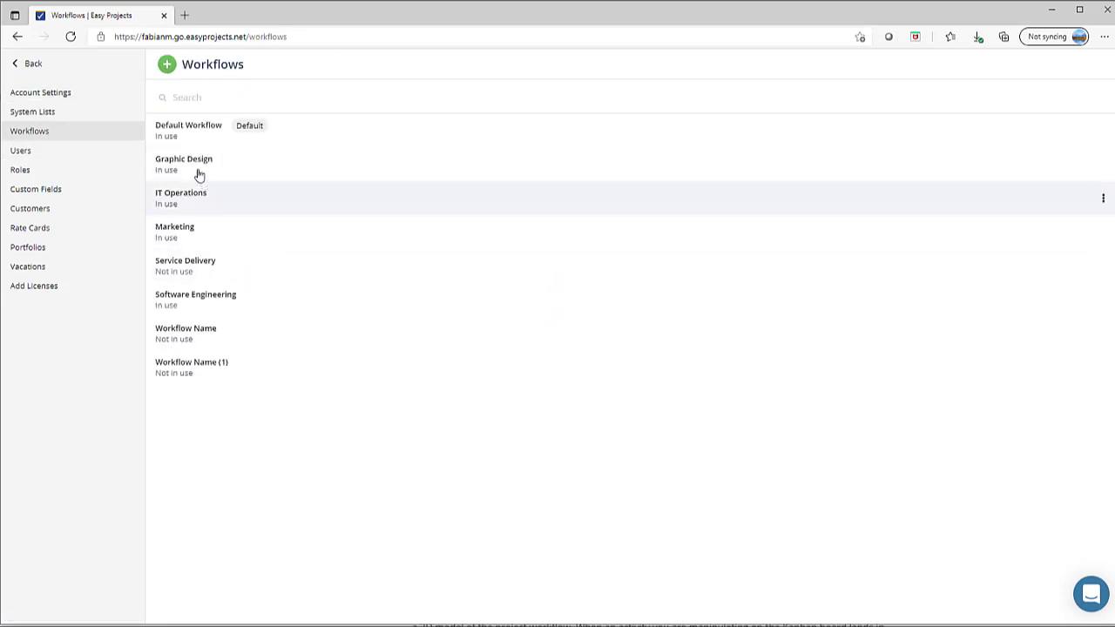
pyautogui.click(199, 170)
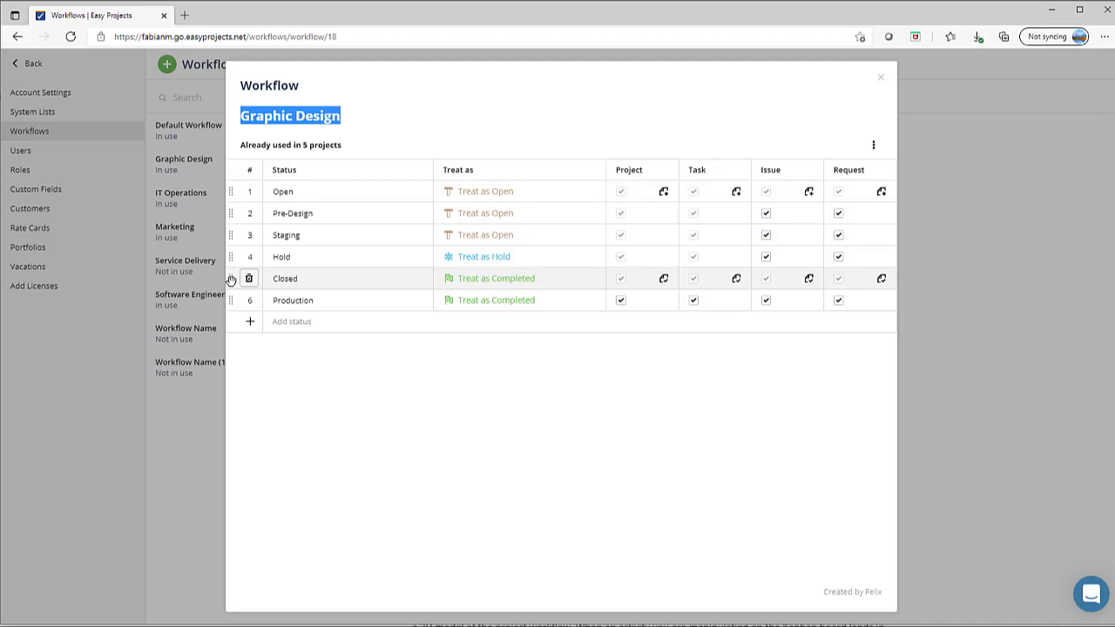
pyautogui.click(231, 279)
pyautogui.moveTo(232, 279)
pyautogui.mouseDown()
pyautogui.moveTo(234, 256)
pyautogui.moveTo(235, 279)
pyautogui.mouseUp()
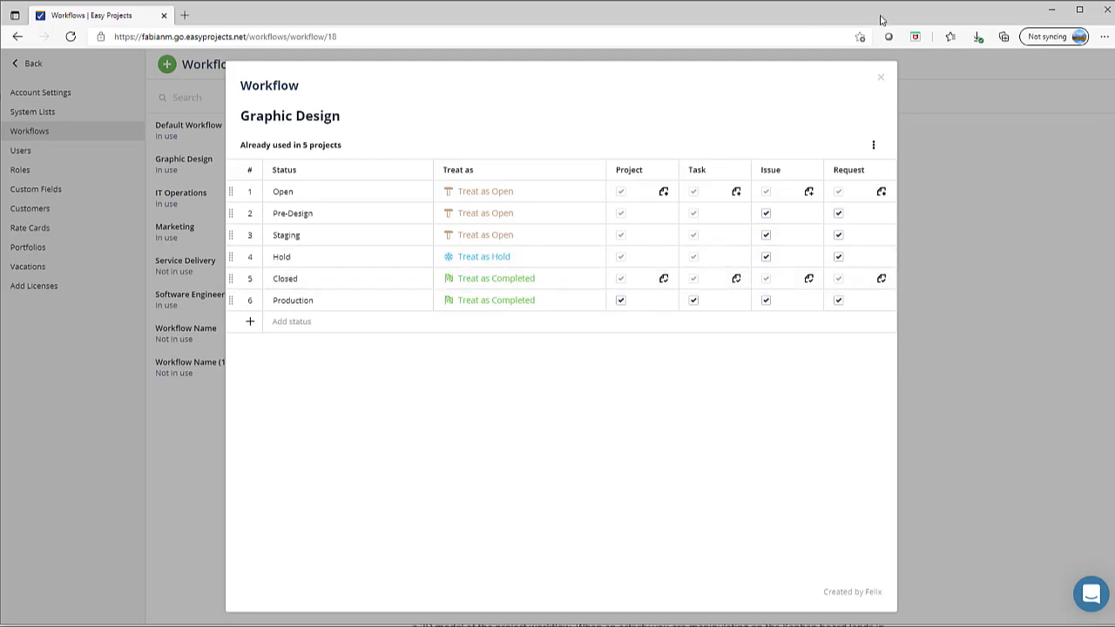
# Close the Graphic Design workflow details, leaving its status order unchanged.
pyautogui.click(878, 83)
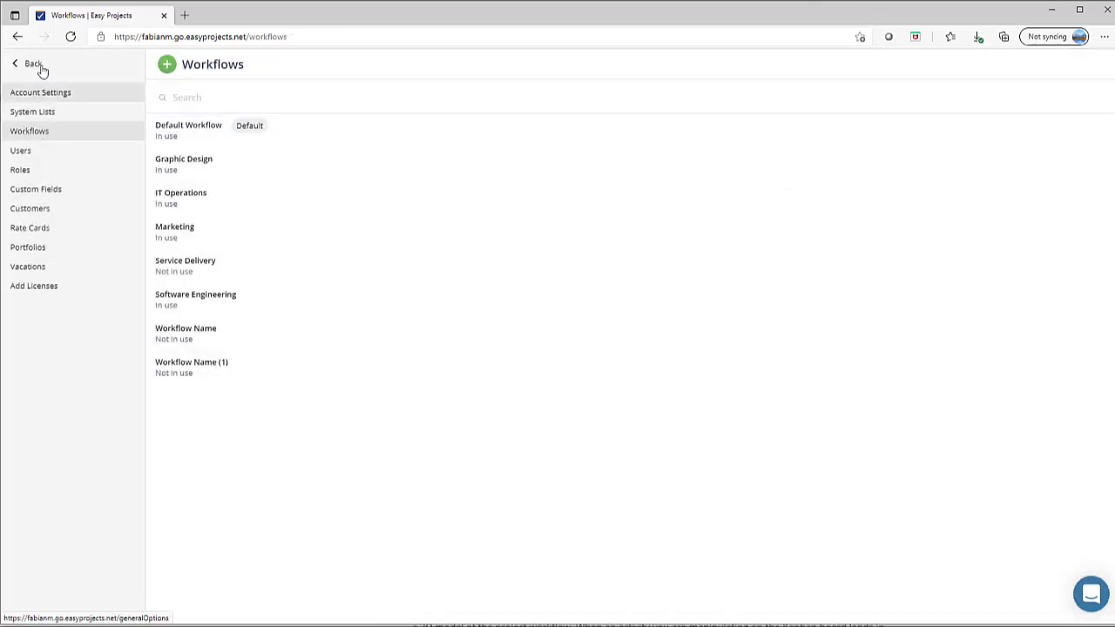